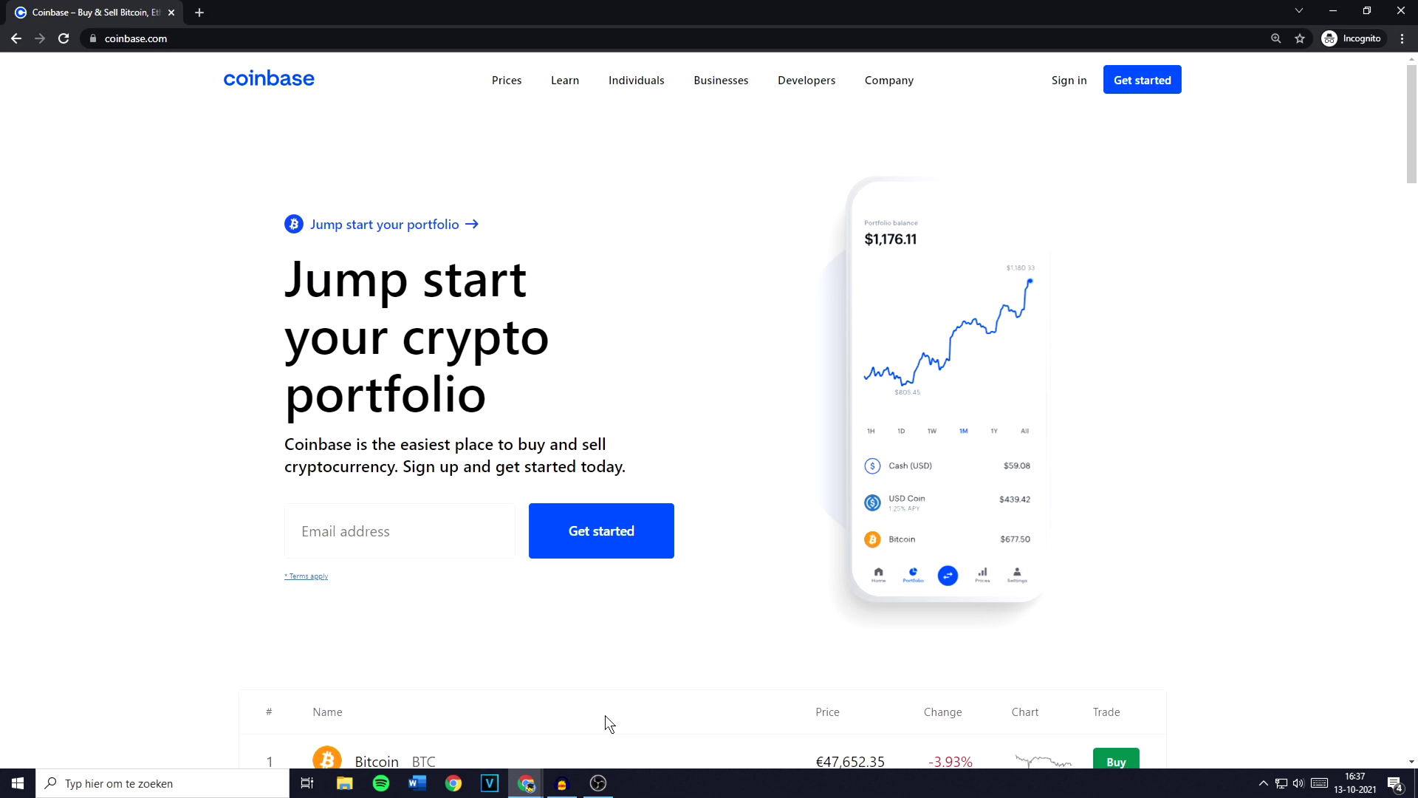
# Step: On coinbase.com, use Get started to bring up the Create account sign-up form
pyautogui.click(228, 40)
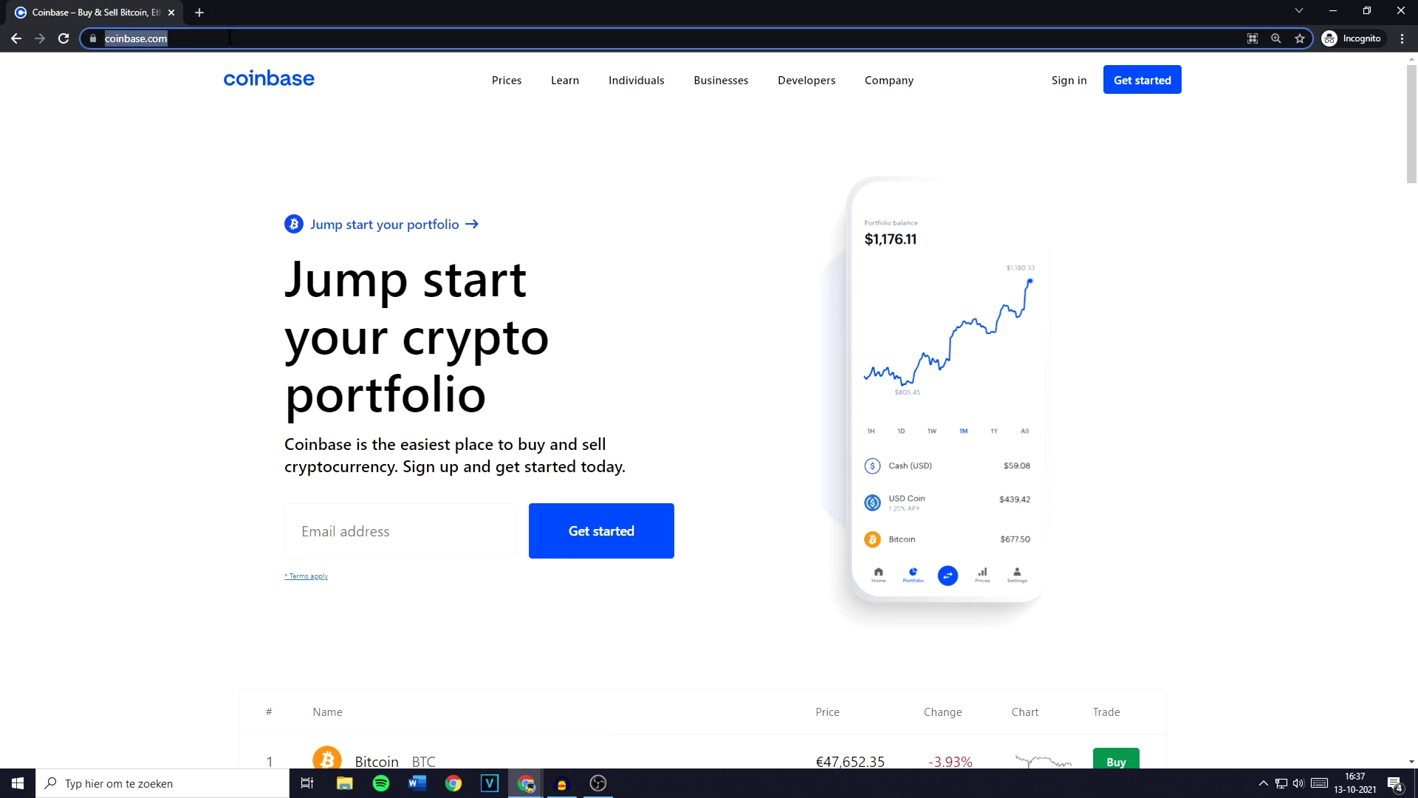
pyautogui.click(184, 224)
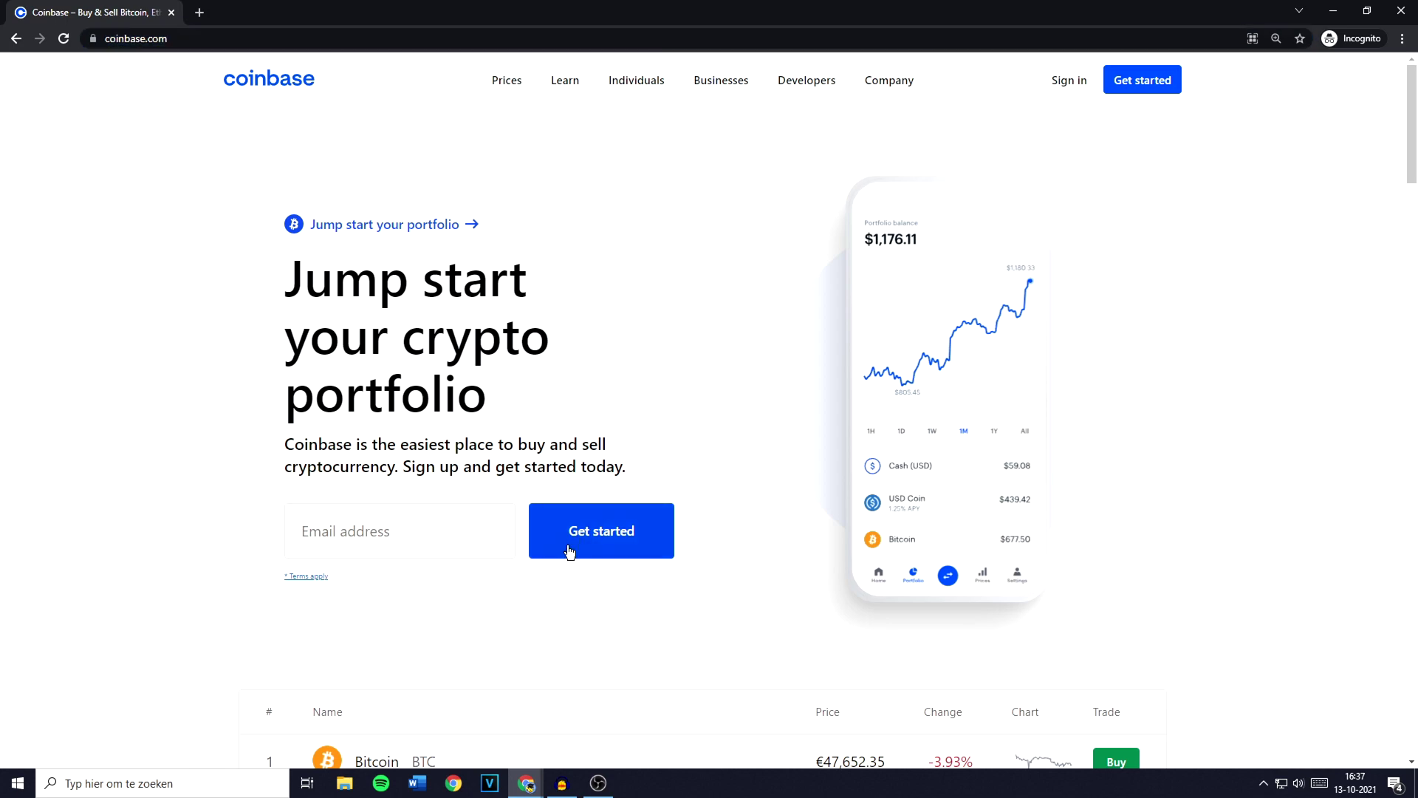
pyautogui.click(605, 545)
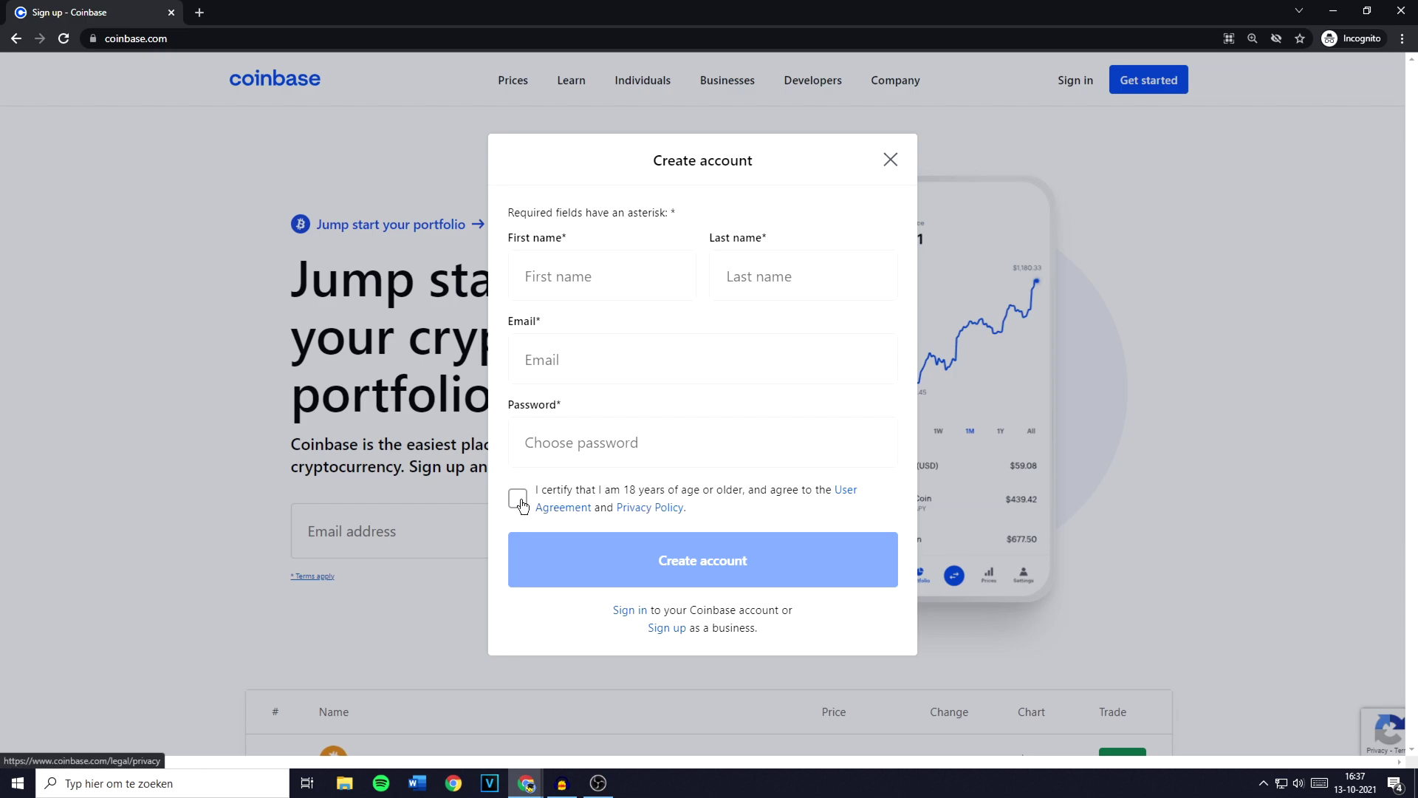
# Step: Certify being 18 or older and accept the terms on the sign-up form
pyautogui.click(518, 504)
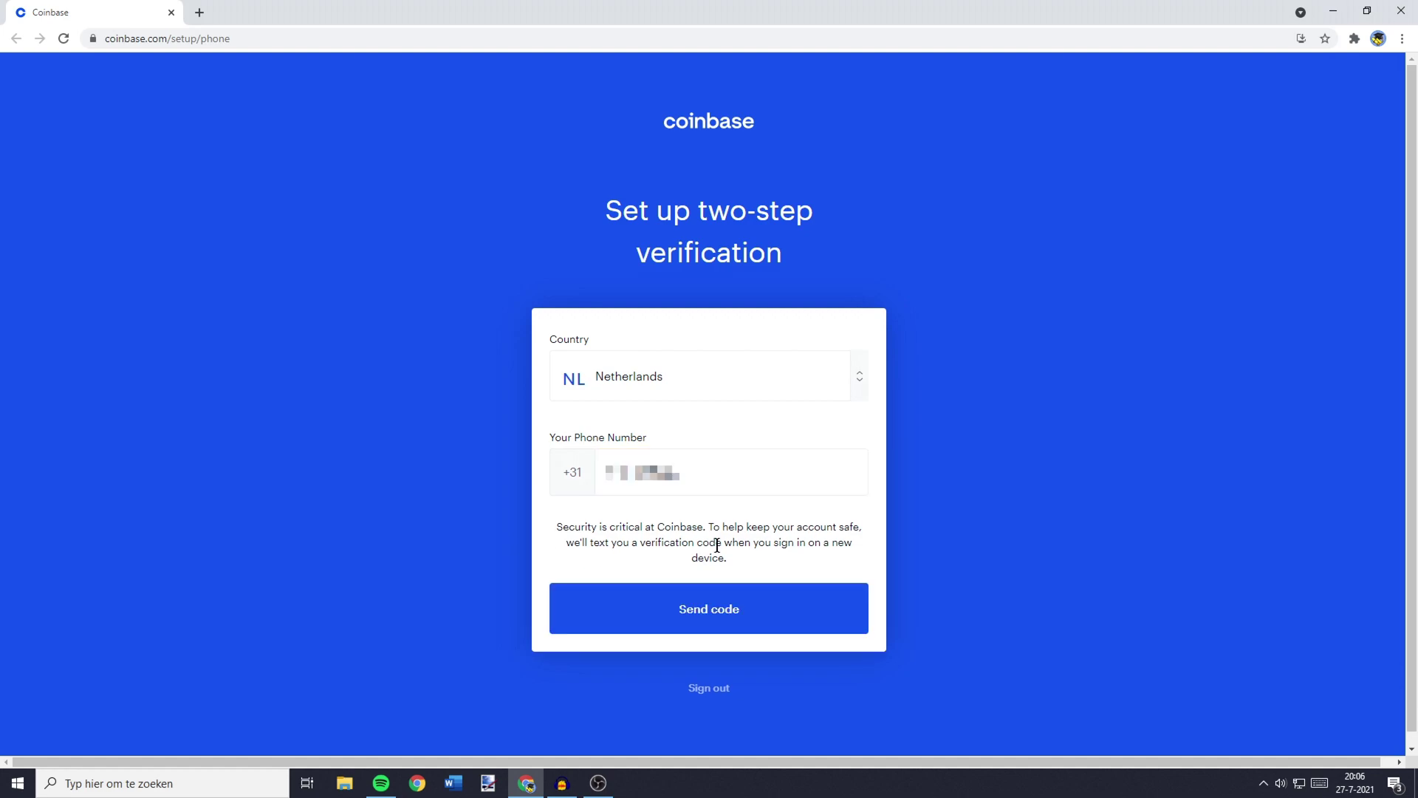
# Step: Have a code texted to the phone, then enter and submit the seven-digit code
pyautogui.click(671, 608)
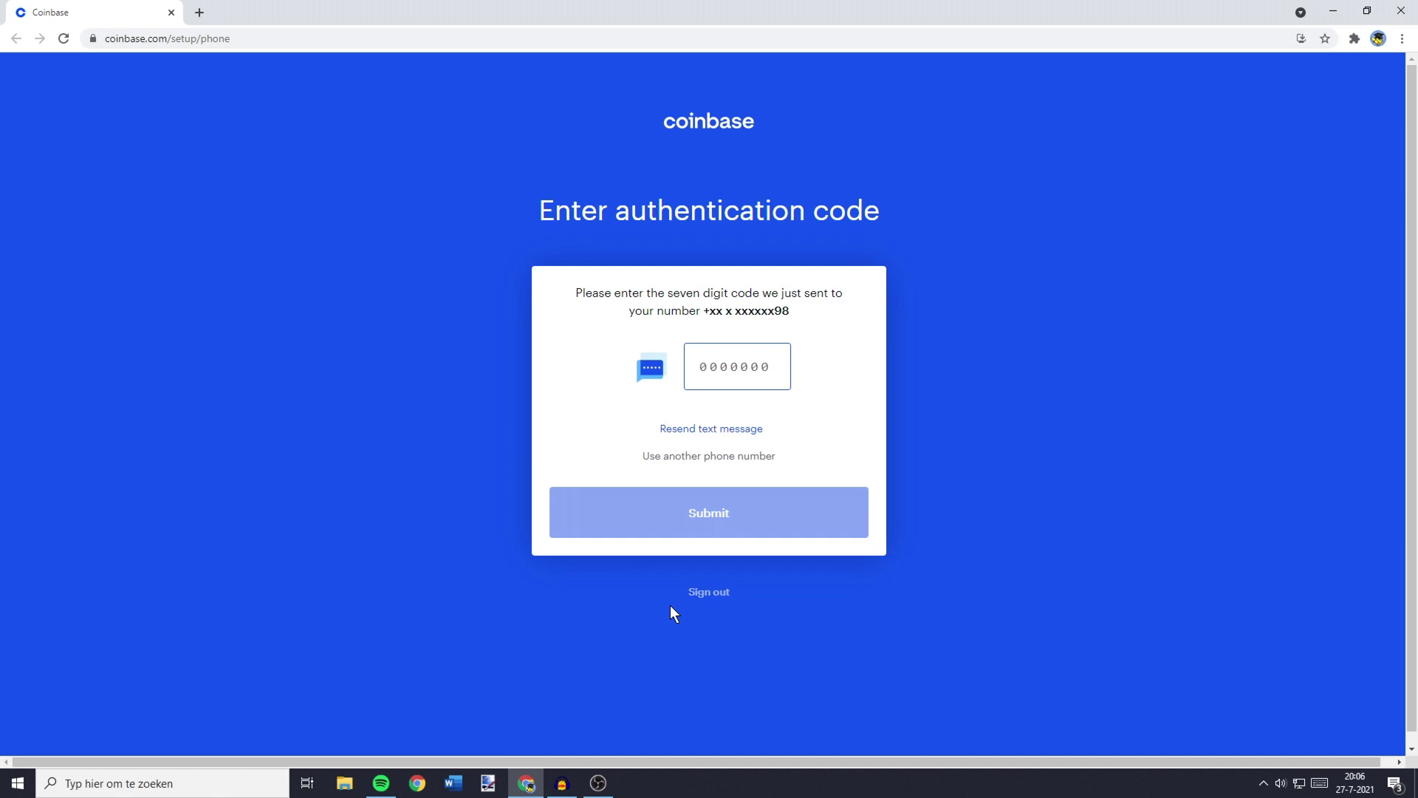
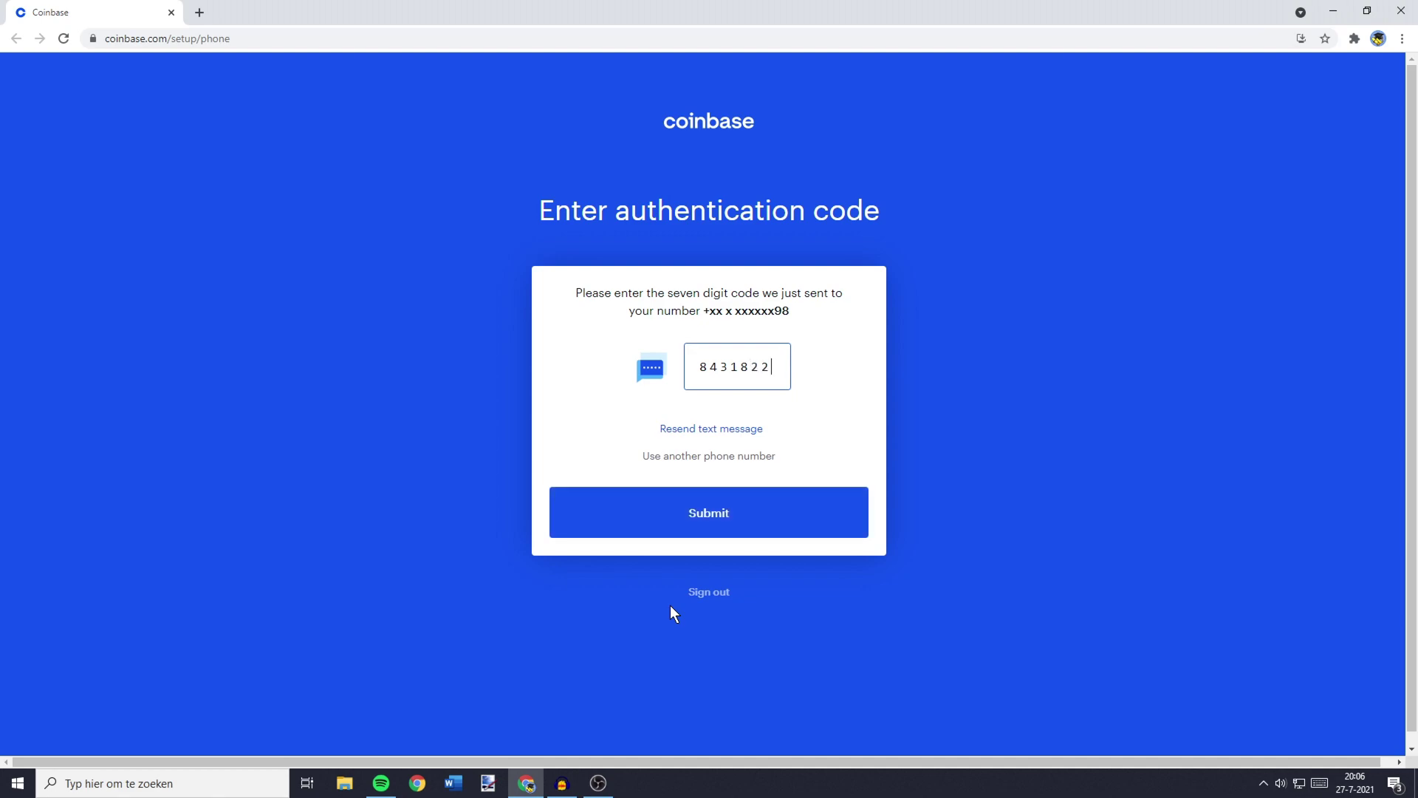
pyautogui.click(684, 528)
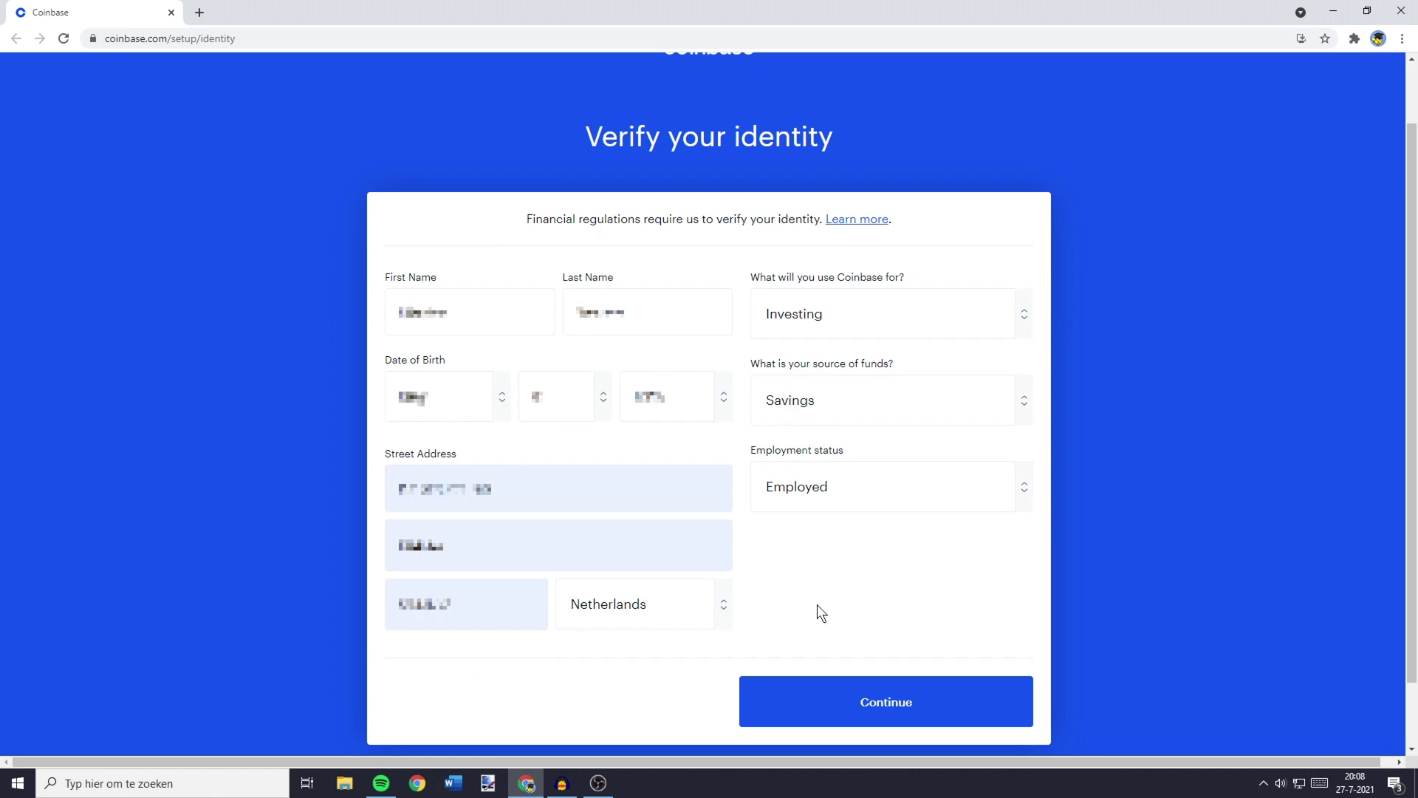
# Step: Submit the identity details and open the yearly crypto trading amount choices
pyautogui.click(805, 702)
pyautogui.click(619, 376)
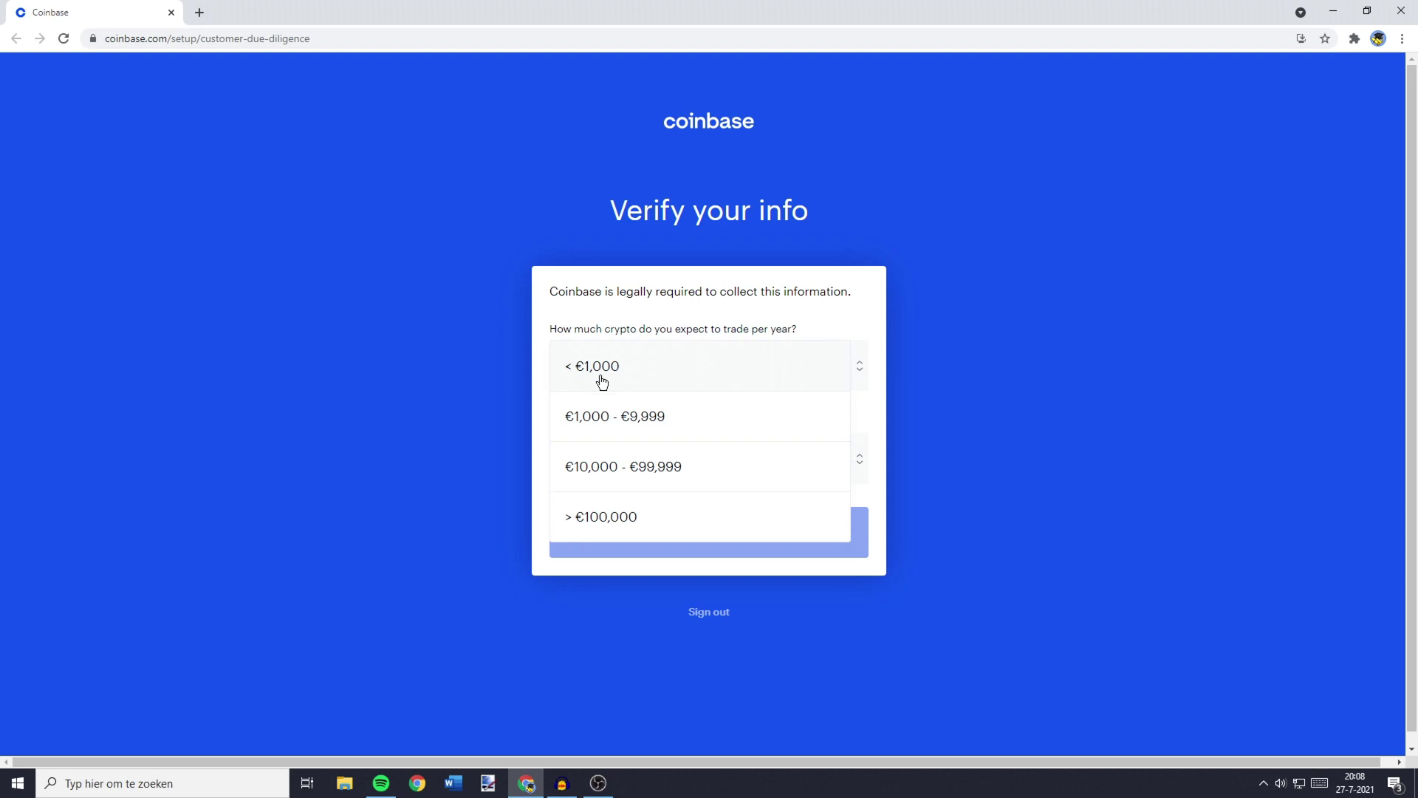
# Step: Choose €1,000 - €9,999 yearly trading and Education as industry, then submit the answers
pyautogui.click(632, 424)
pyautogui.click(627, 408)
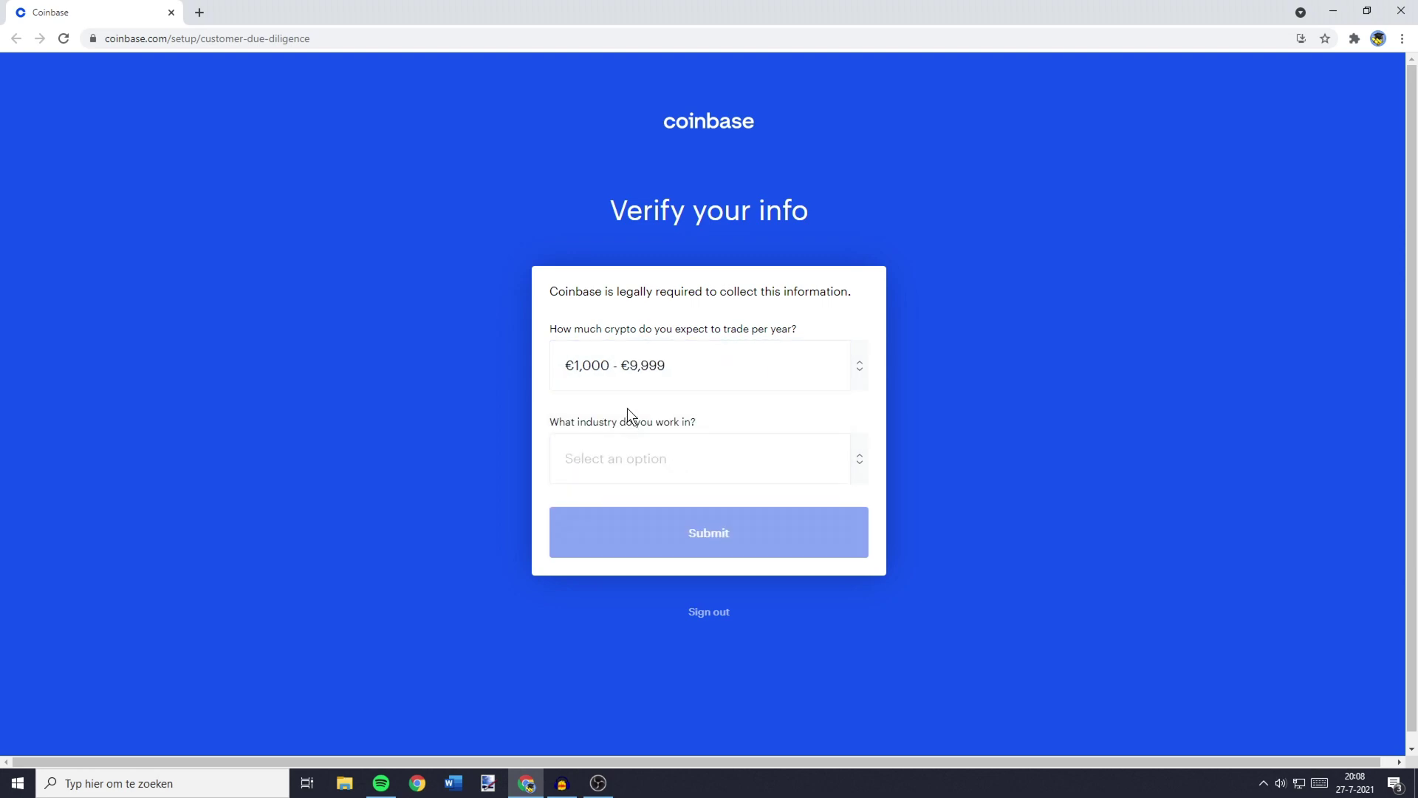
pyautogui.click(588, 464)
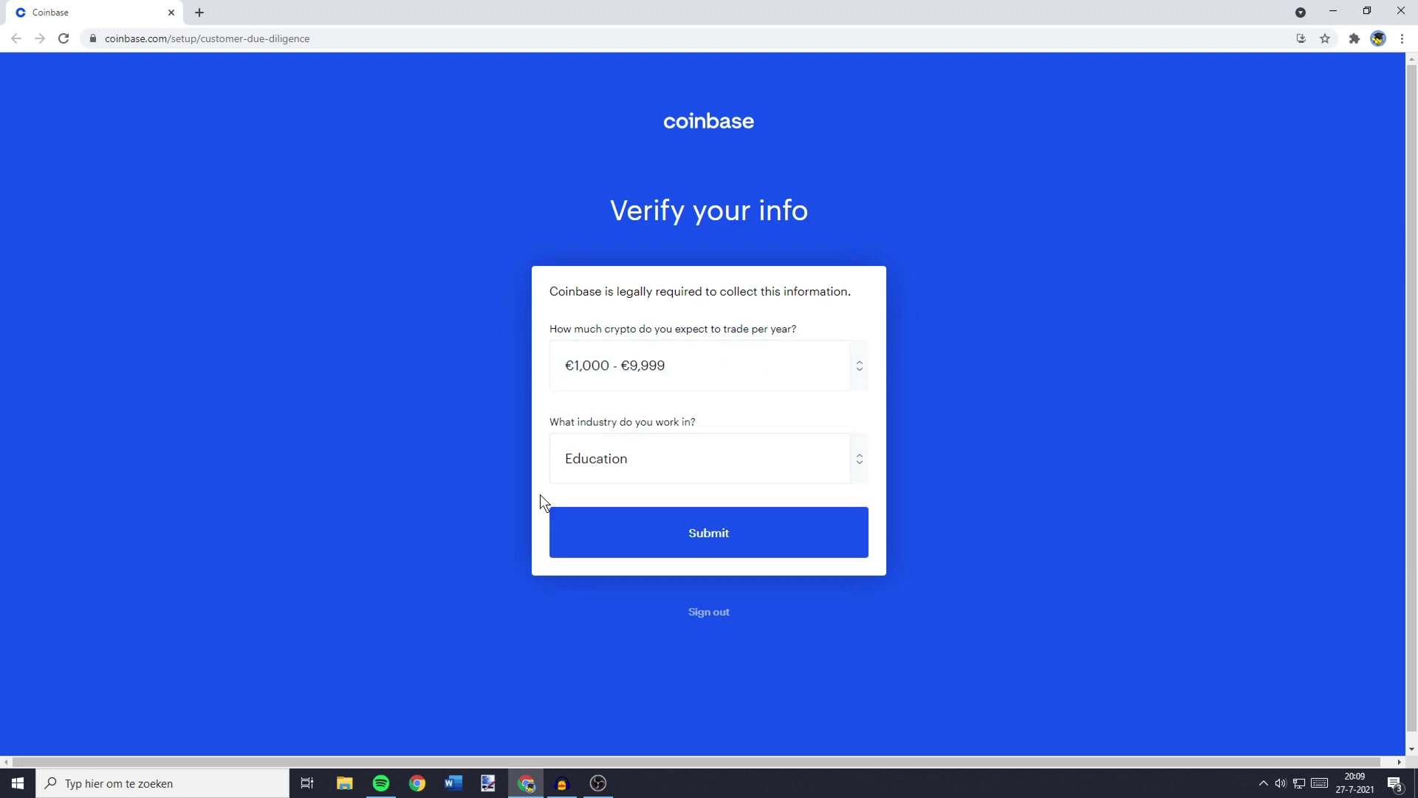
pyautogui.click(574, 527)
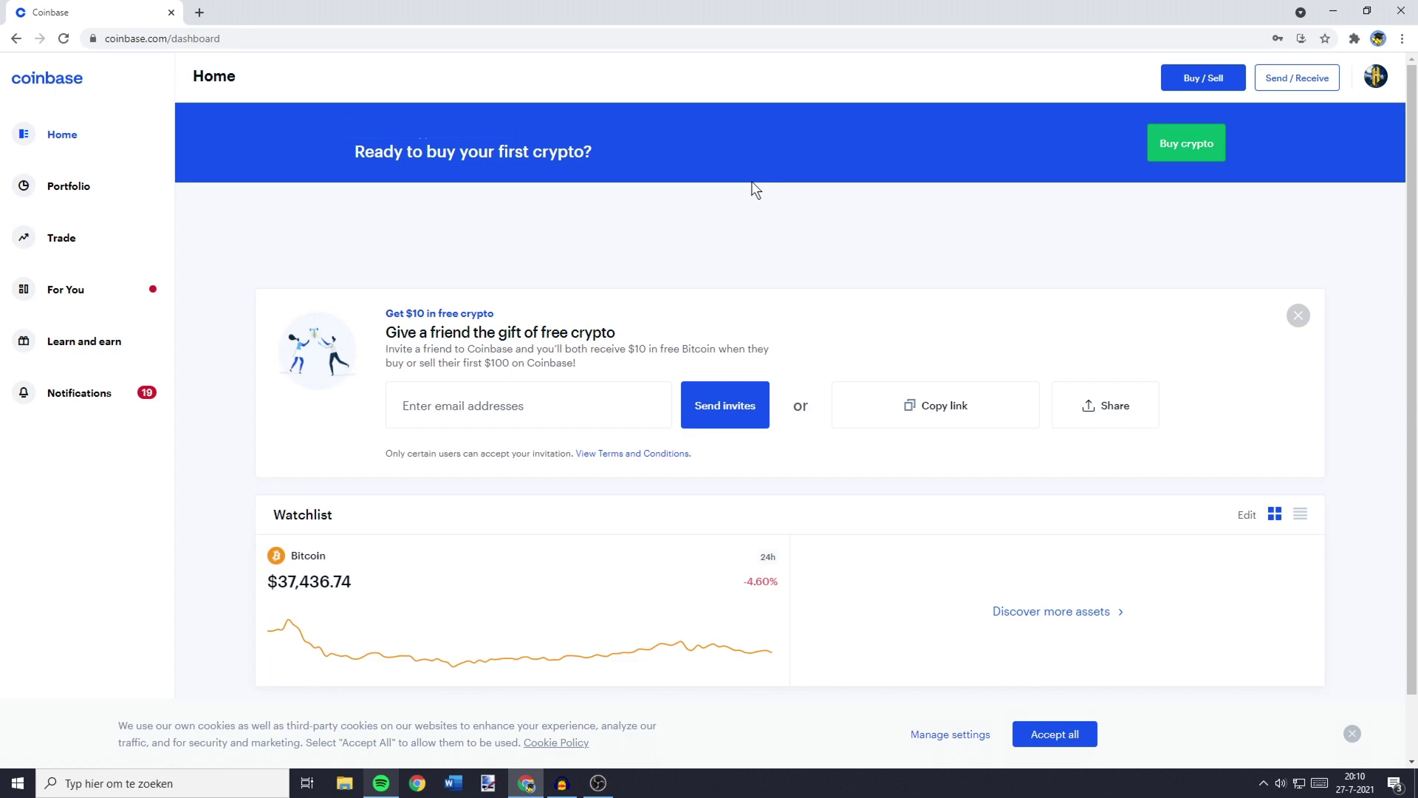
# Step: Go to Settings from the profile avatar menu at top right
pyautogui.click(1374, 79)
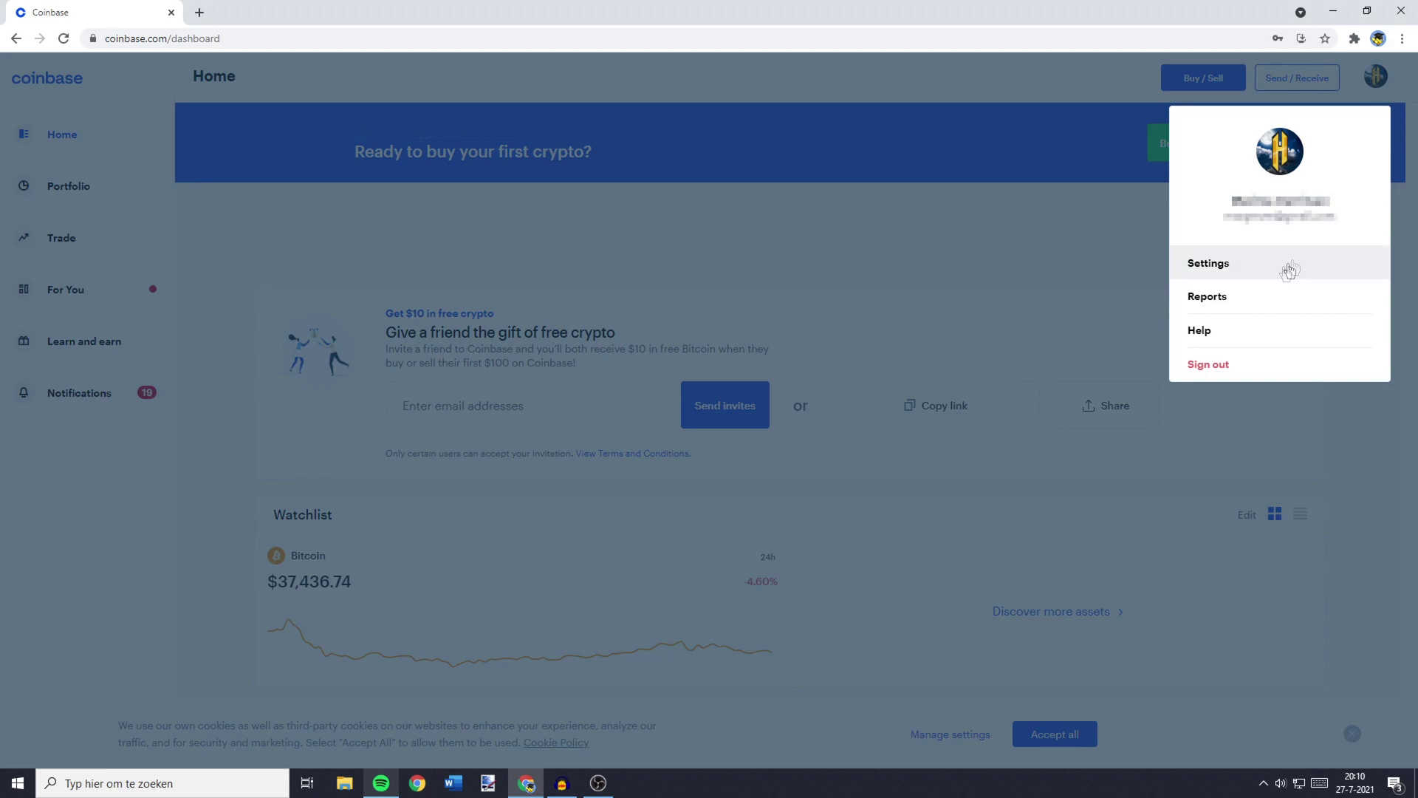
pyautogui.click(1250, 263)
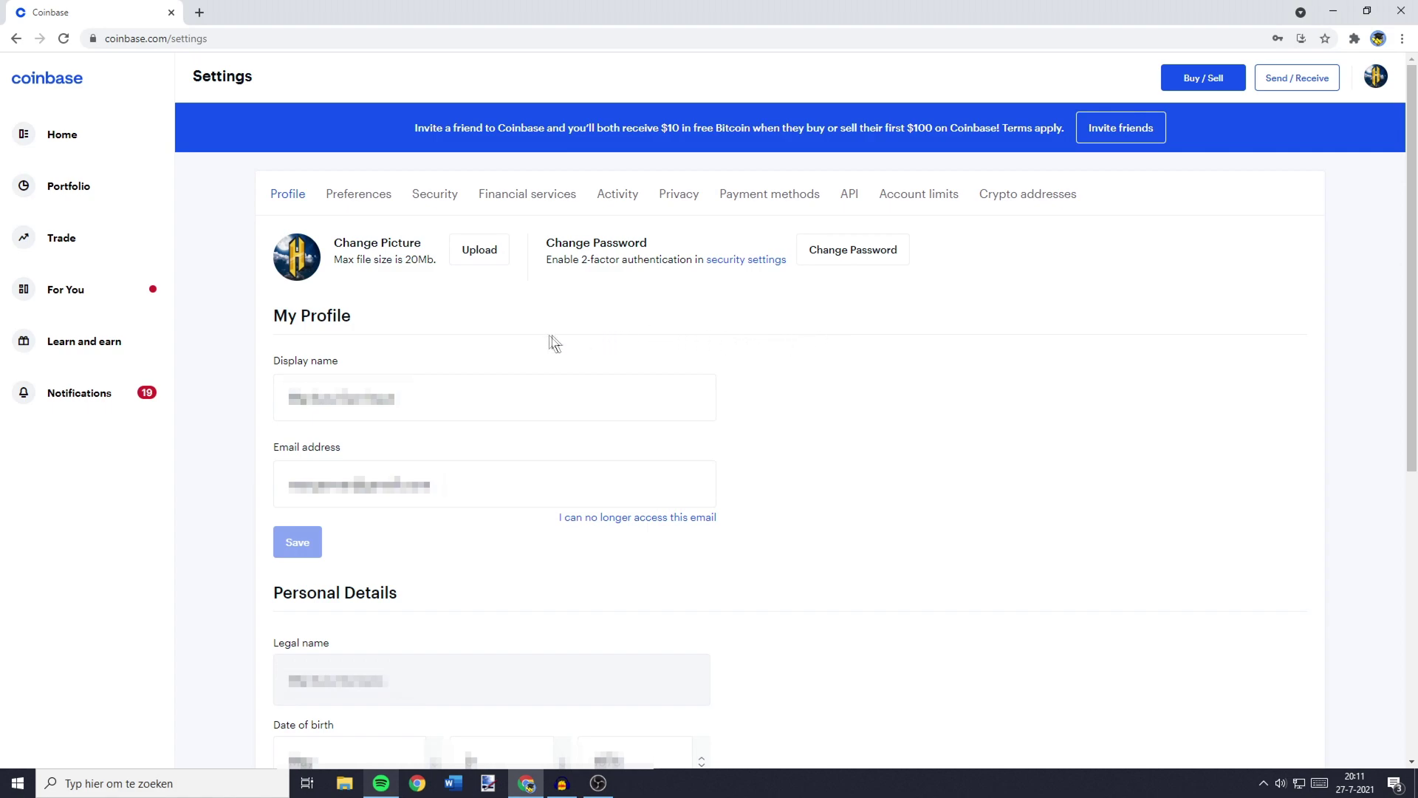
# Step: Switch to the Security tab and scroll down to the 2-step verification methods
pyautogui.click(435, 198)
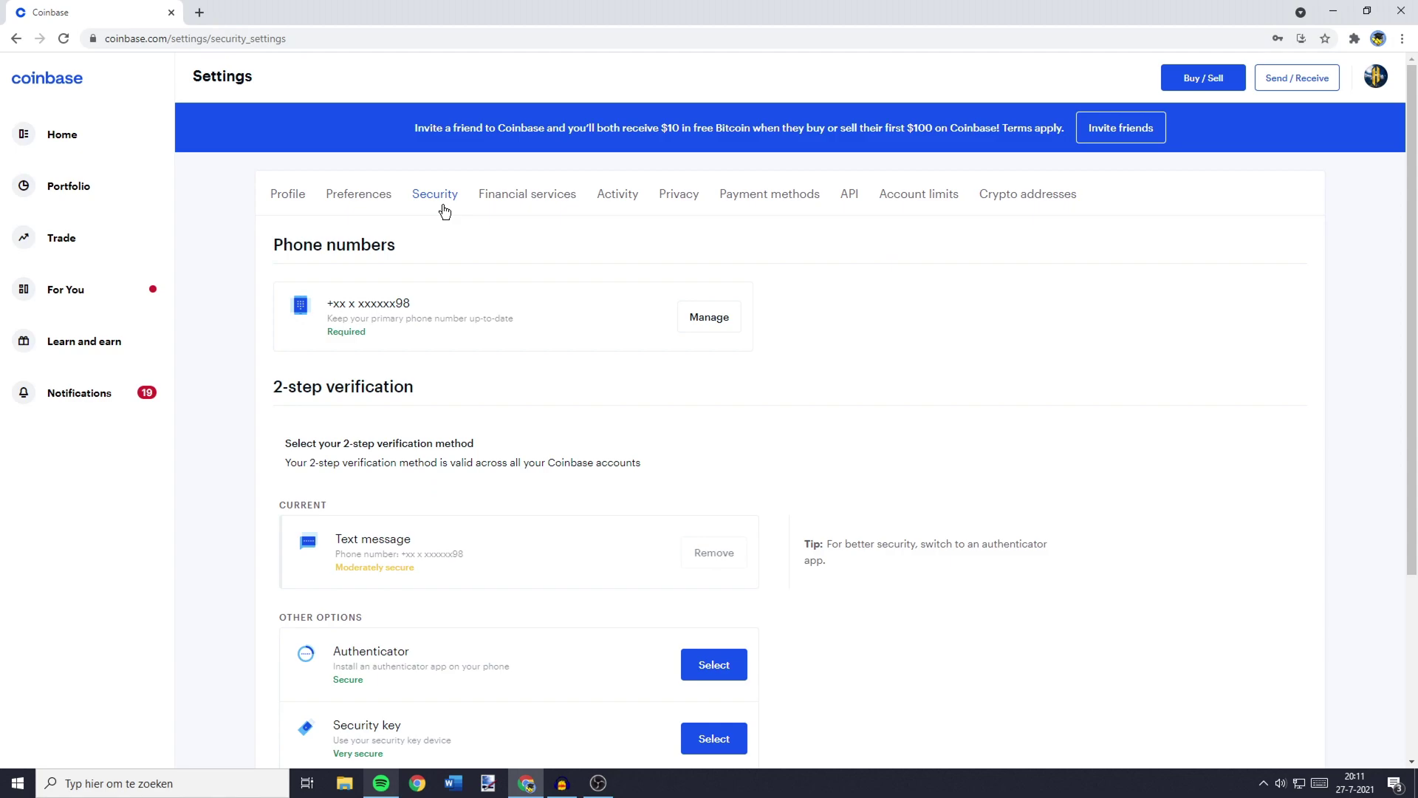
pyautogui.scroll(-3, 310, 399)
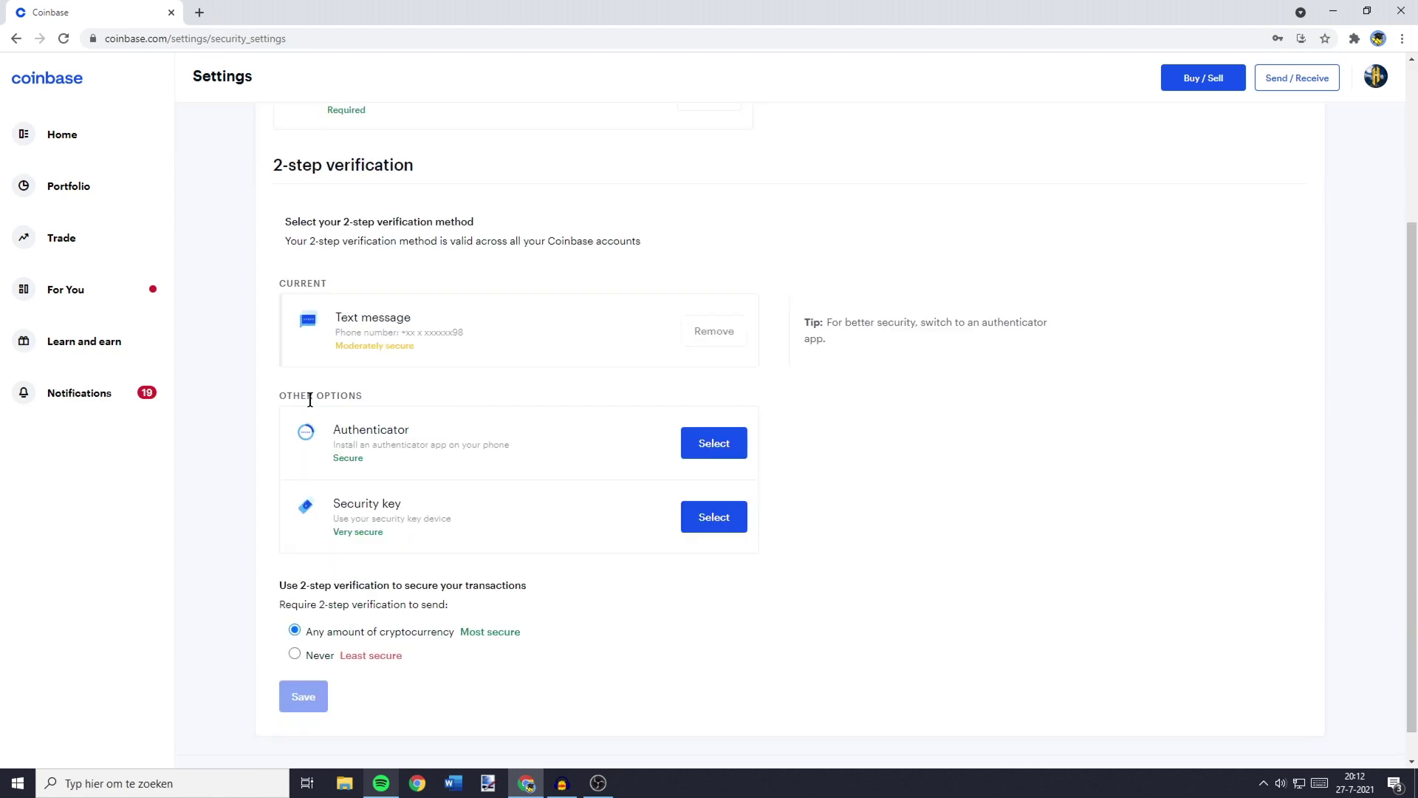
pyautogui.doubleClick(359, 431)
pyautogui.click(360, 431)
# Step: Select Authenticator as the 2-step method and confirm with the texted verification code
pyautogui.click(704, 453)
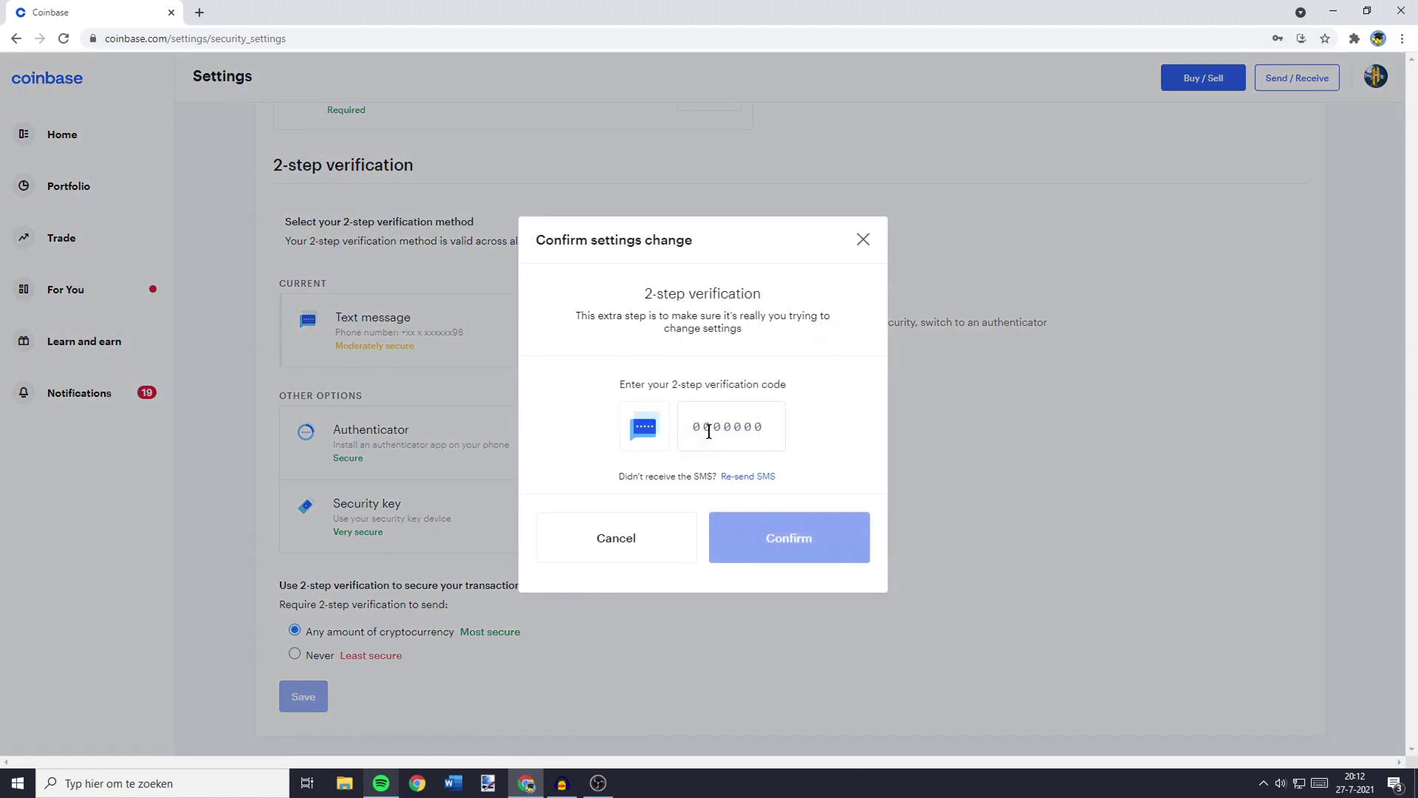
pyautogui.click(729, 435)
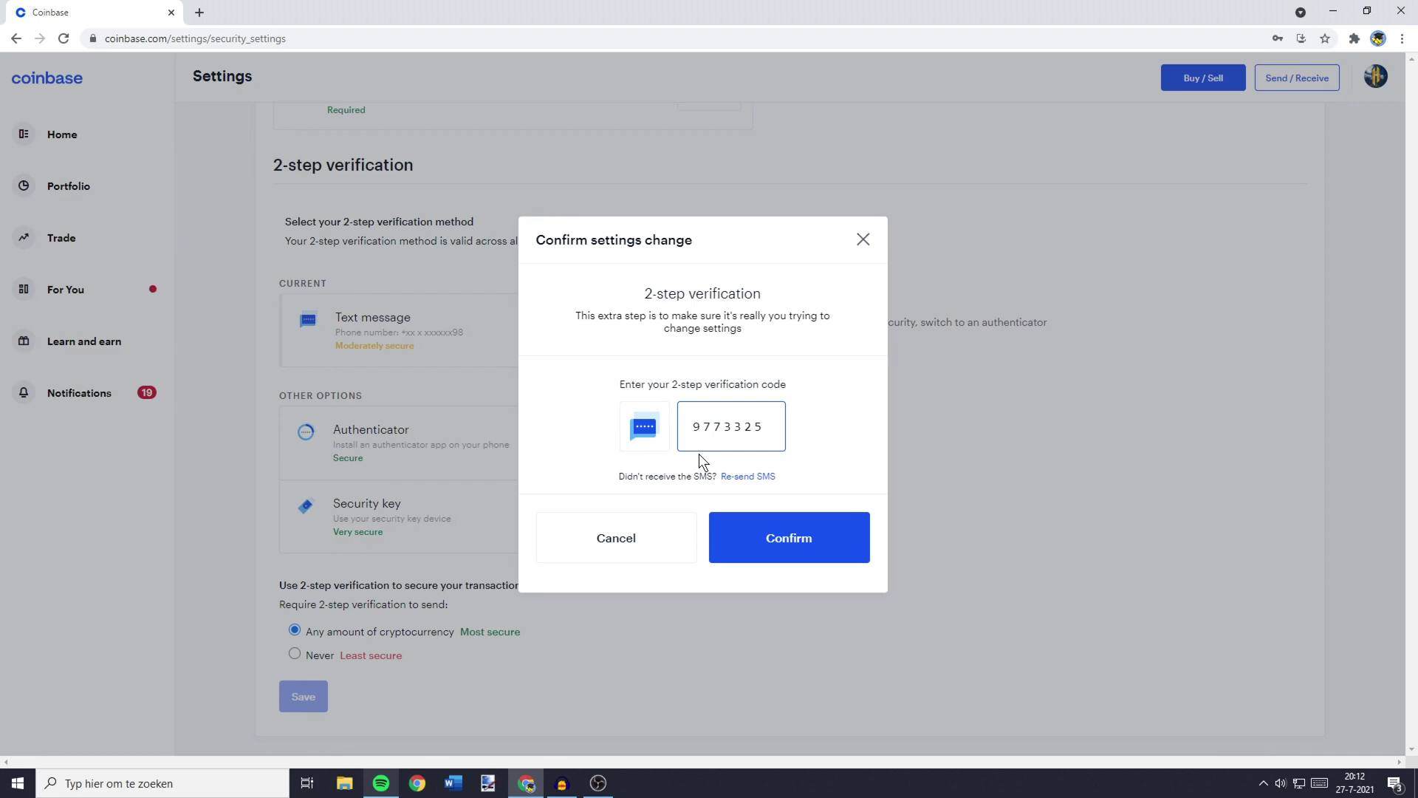
pyautogui.click(803, 555)
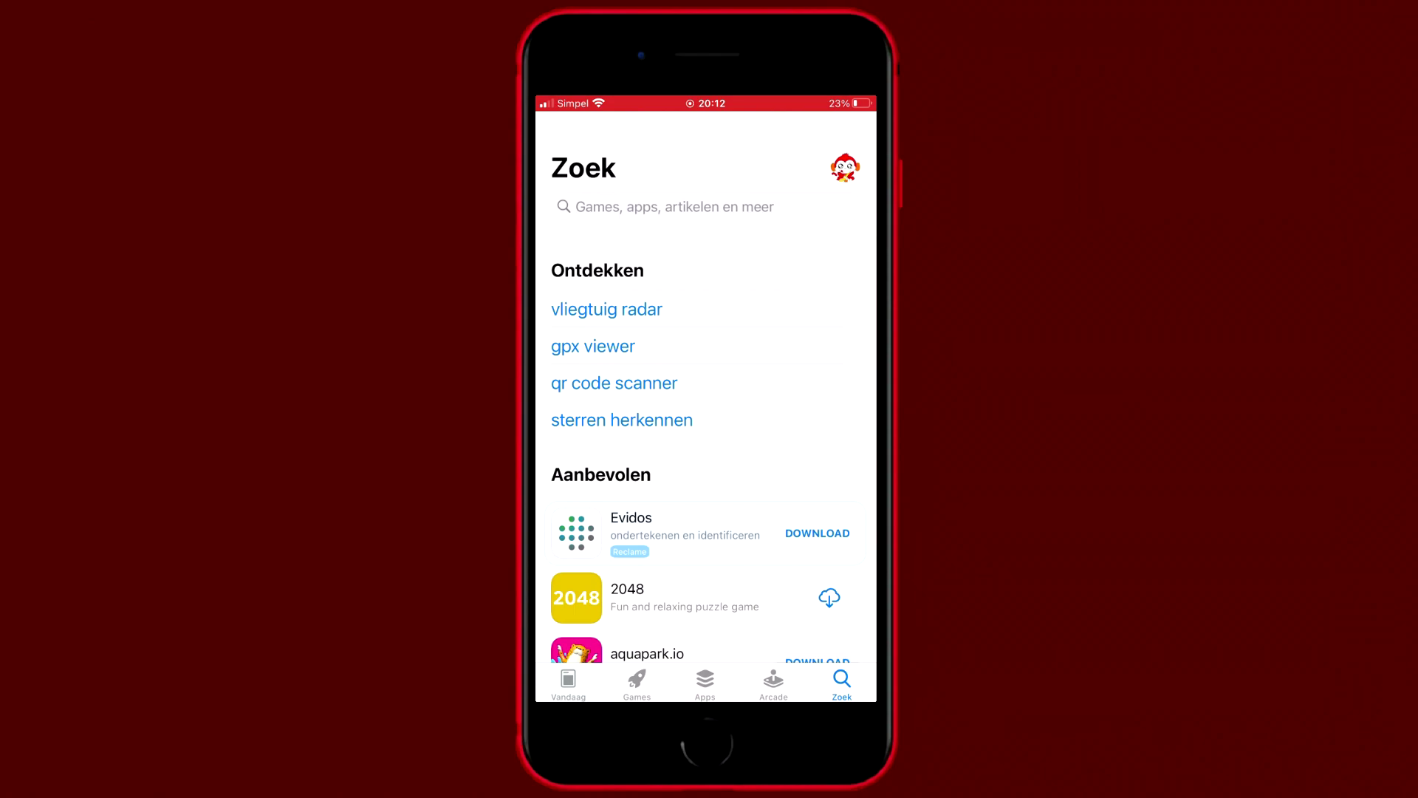
# Step: Search the App Store for 'google' and open the installed Google Authenticator app
pyautogui.click(667, 206)
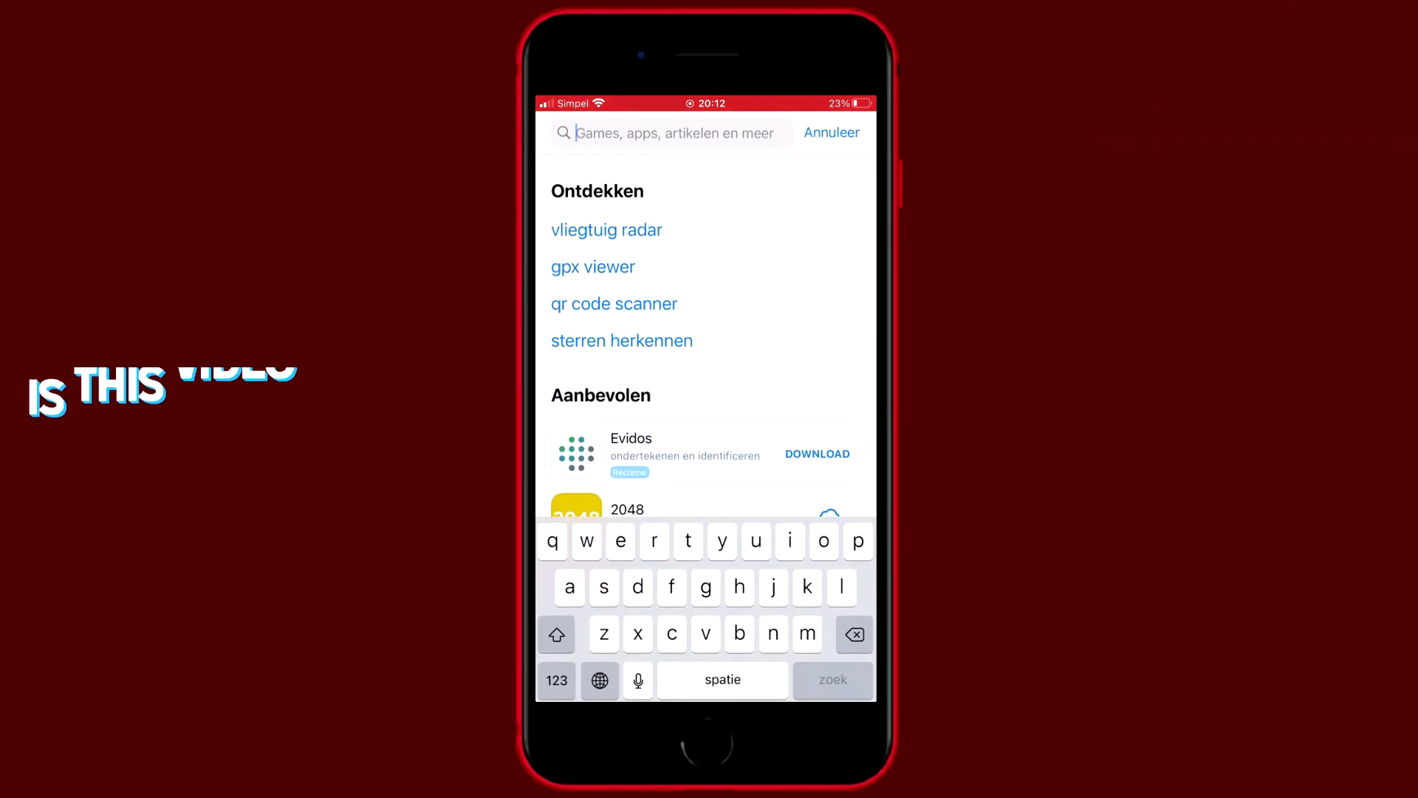
pyautogui.write('google authenticator')
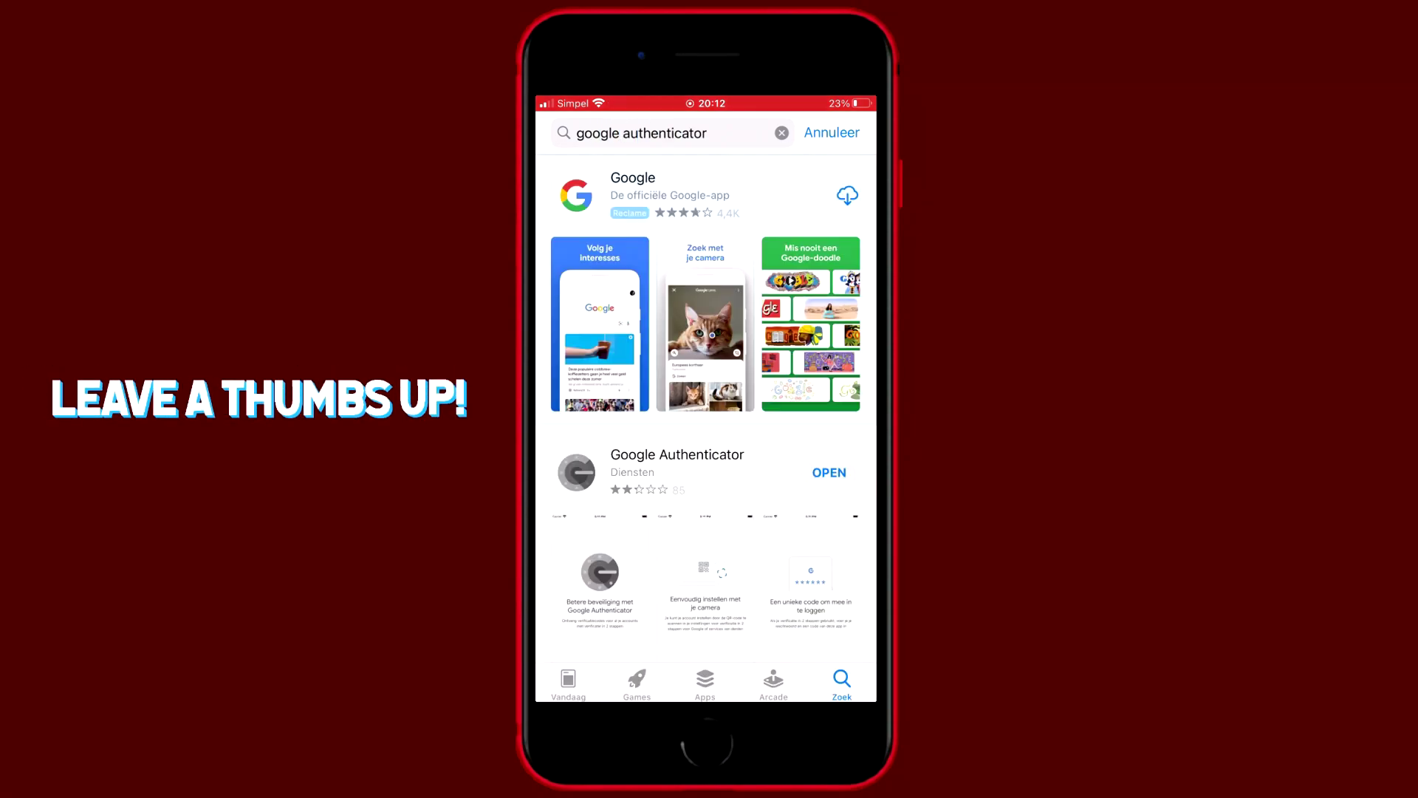
pyautogui.scroll(-3, 705, 392)
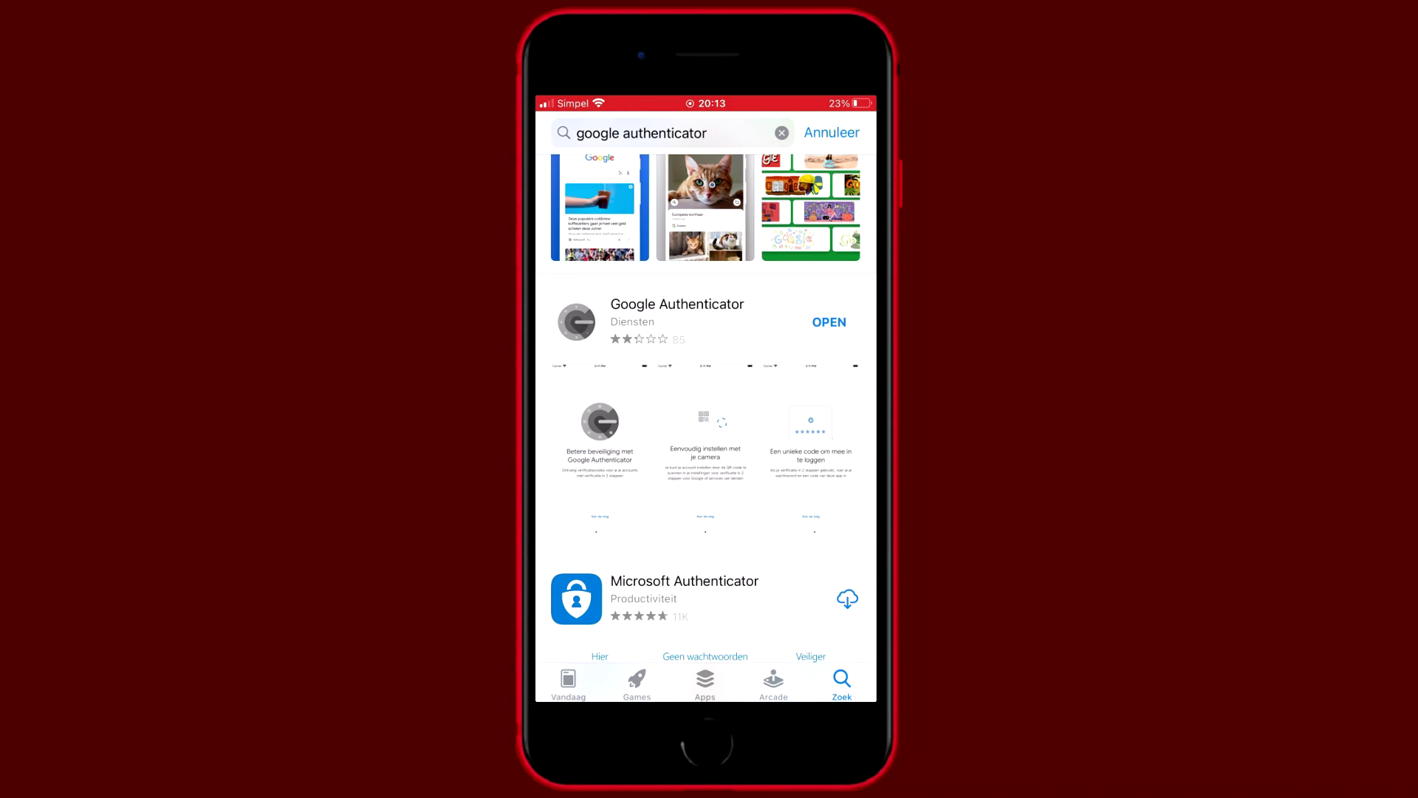
pyautogui.click(828, 322)
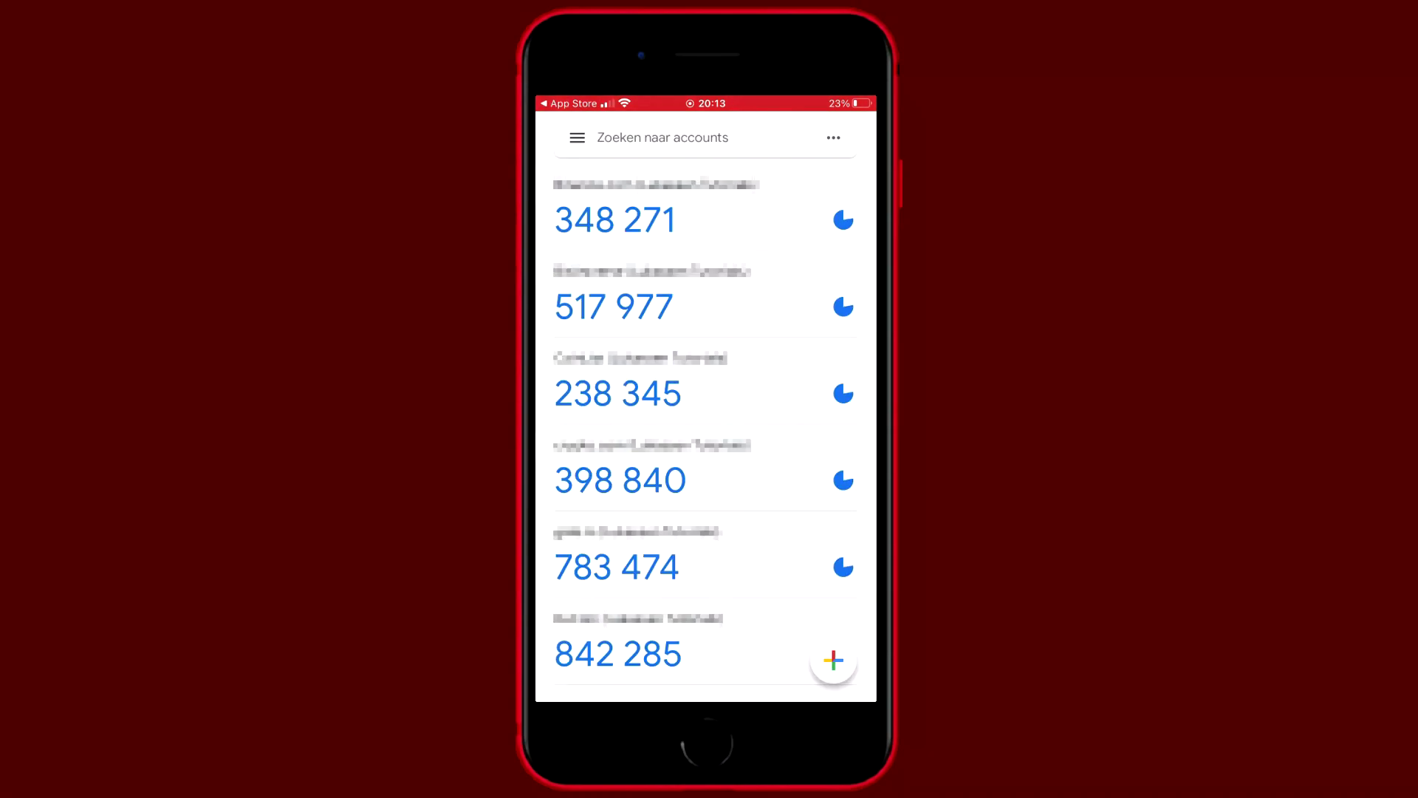
# Step: Start adding a new account in Google Authenticator with the + button
pyautogui.click(833, 659)
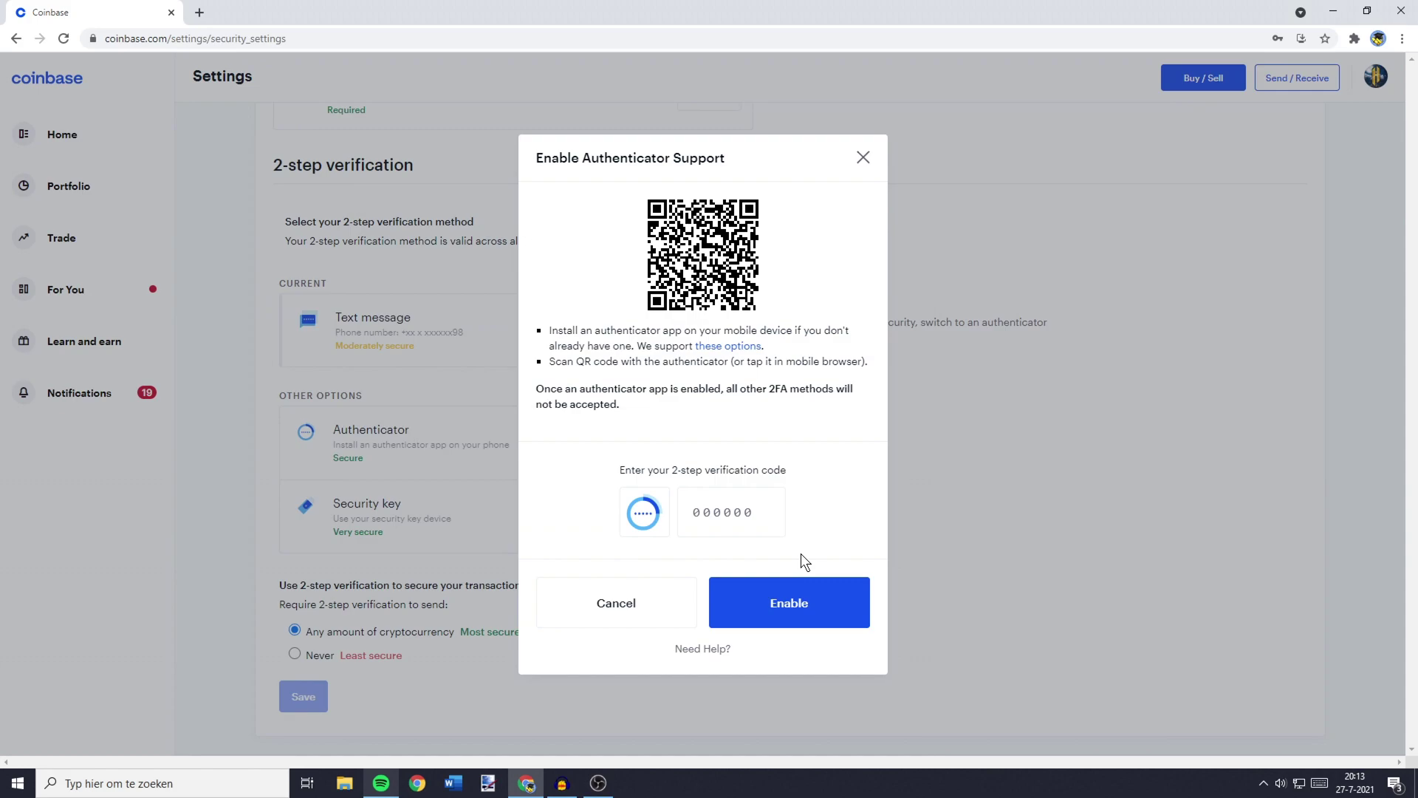
# Step: Paste the Google Authenticator six-digit code into the Enable Authenticator Support dialog and enable it
pyautogui.click(749, 515)
pyautogui.click(729, 470)
pyautogui.click(797, 582)
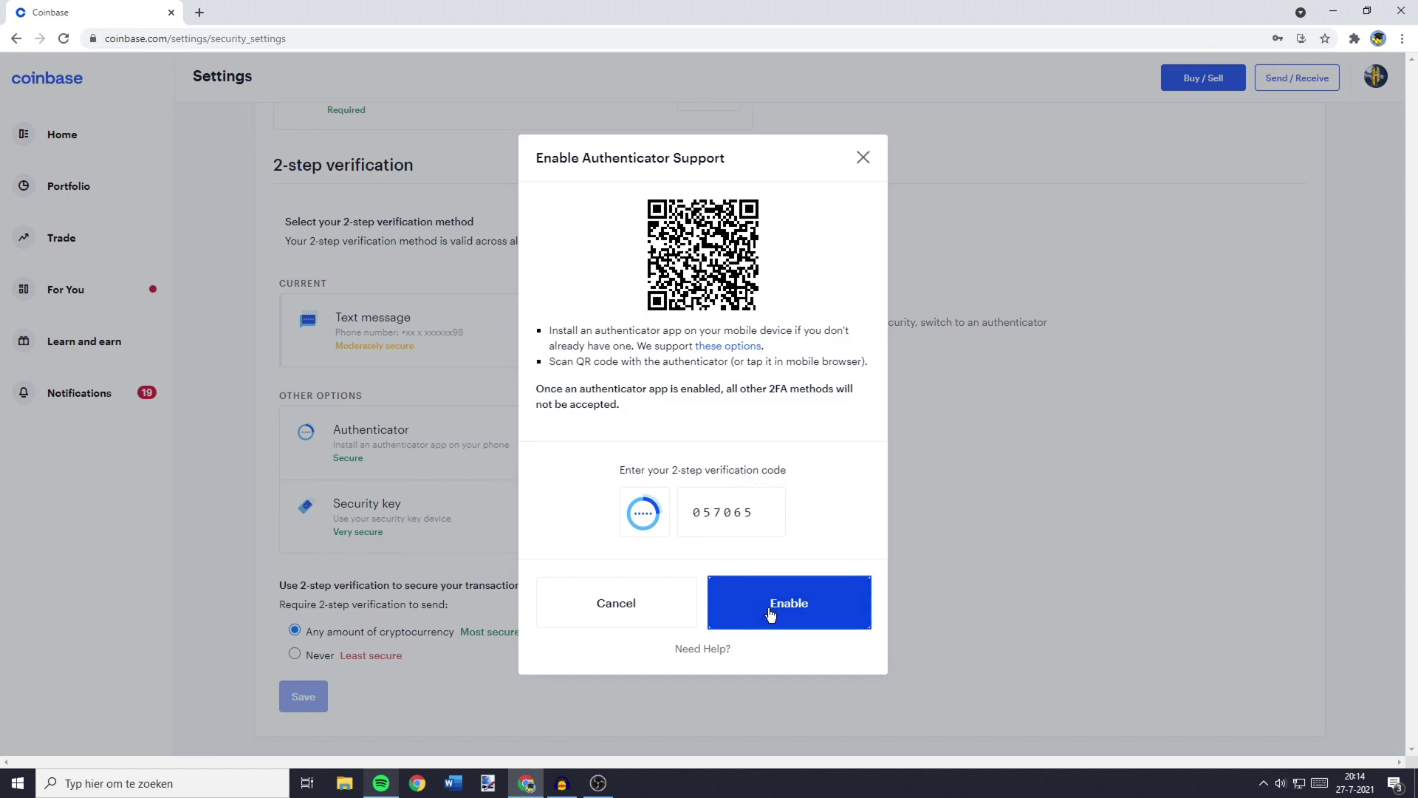